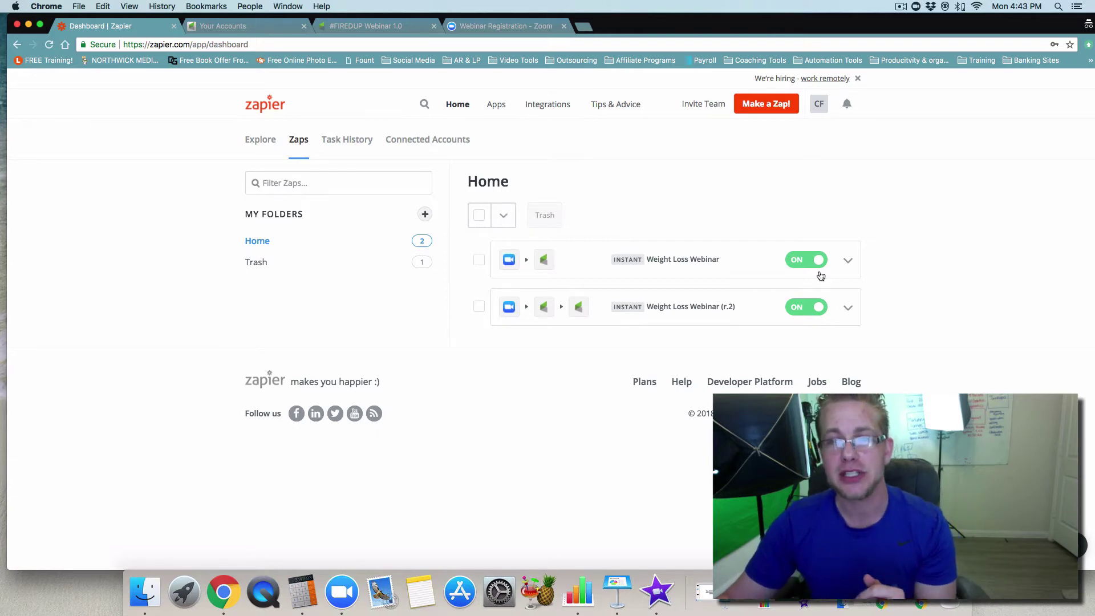
Look over the original Weight Loss Webinar zap's New Registrant and Create/Update Contact steps, then open the r.2 zap
{"action": "left_click", "coordinate": [848, 260]}
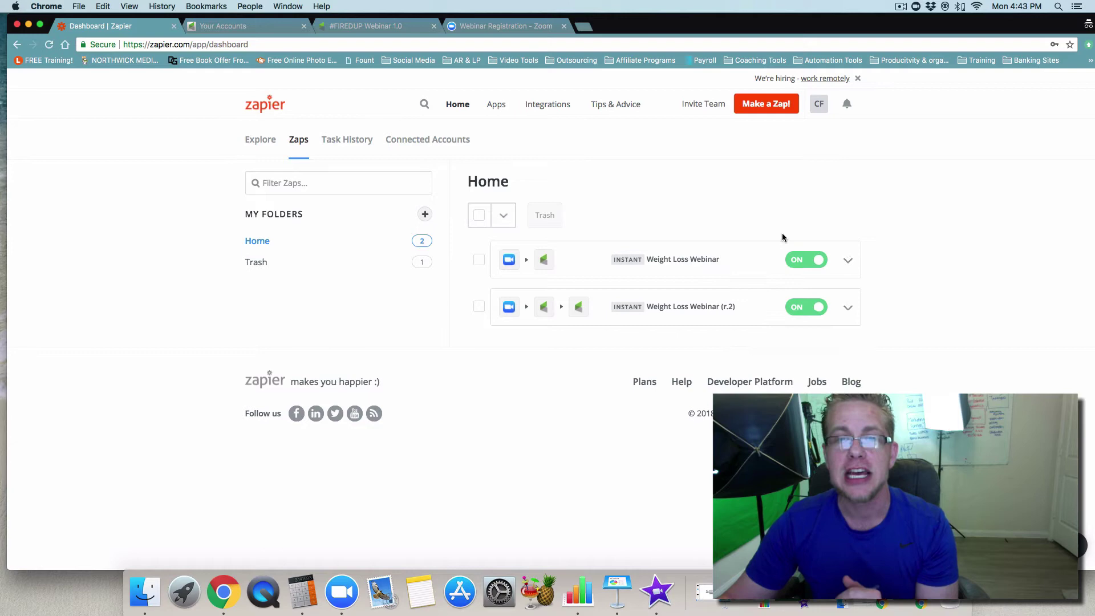
{"action": "left_click", "coordinate": [657, 261]}
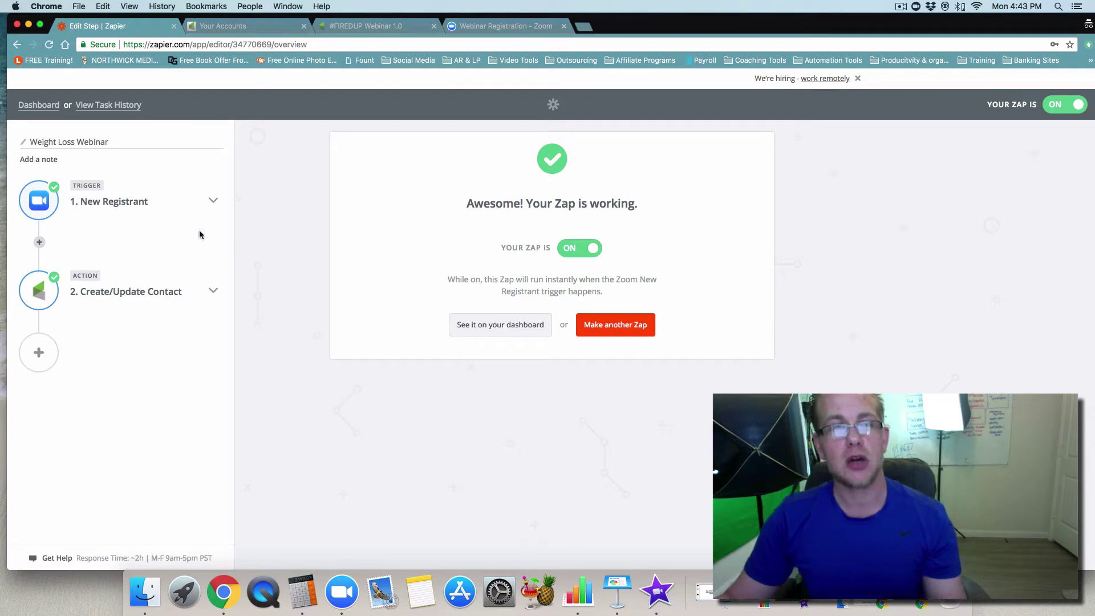
{"action": "left_click", "coordinate": [212, 204]}
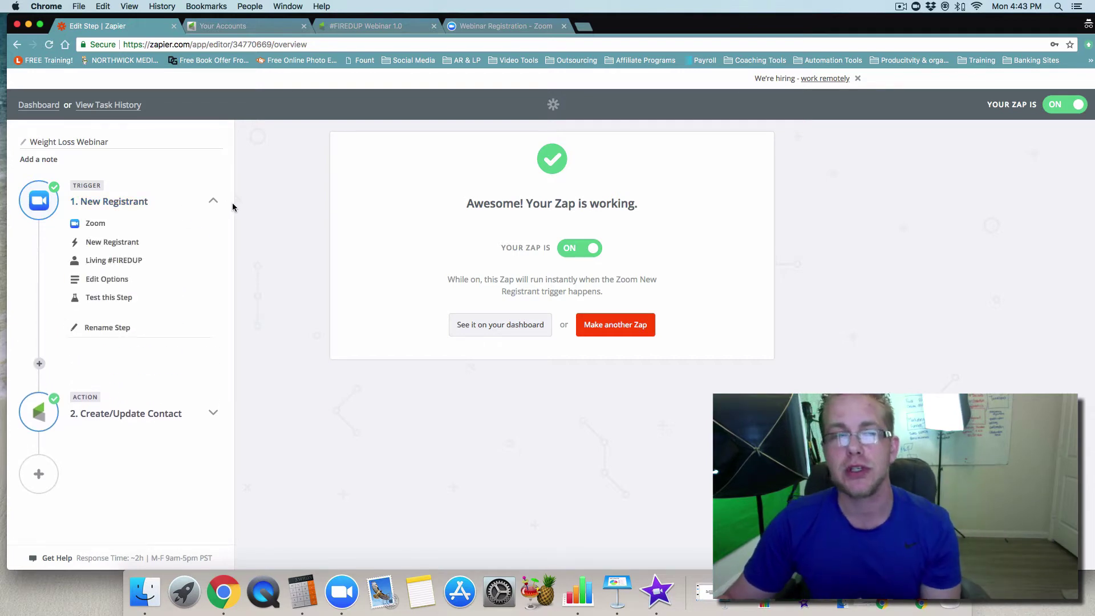
{"action": "left_click", "coordinate": [212, 413]}
{"action": "scroll", "coordinate": [186, 413], "scroll_direction": "down", "scroll_amount": 1}
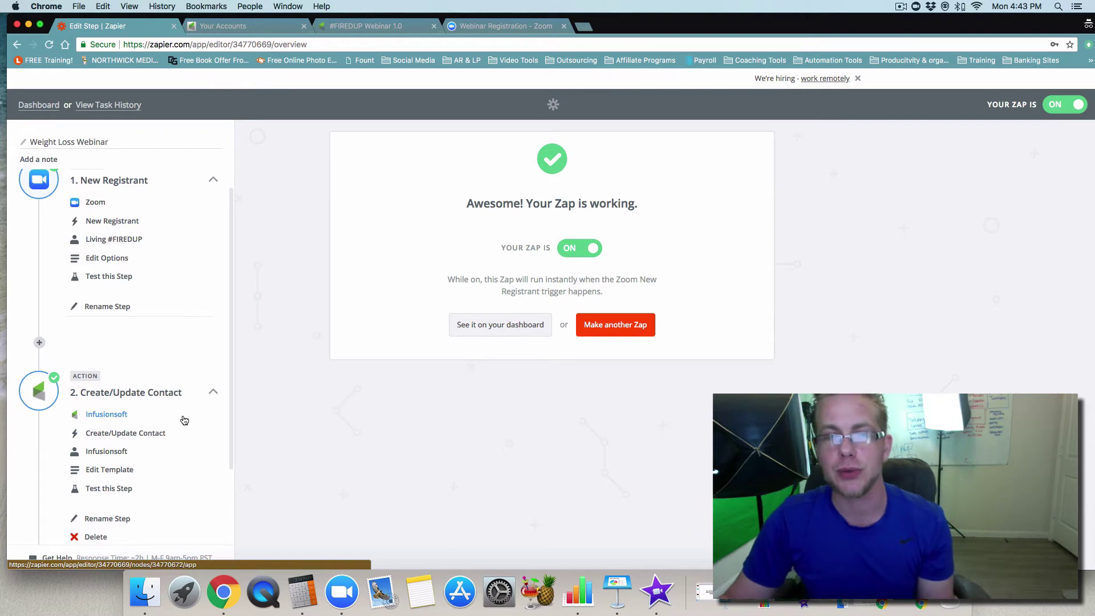
{"action": "scroll", "coordinate": [129, 376], "scroll_direction": "down", "scroll_amount": 1}
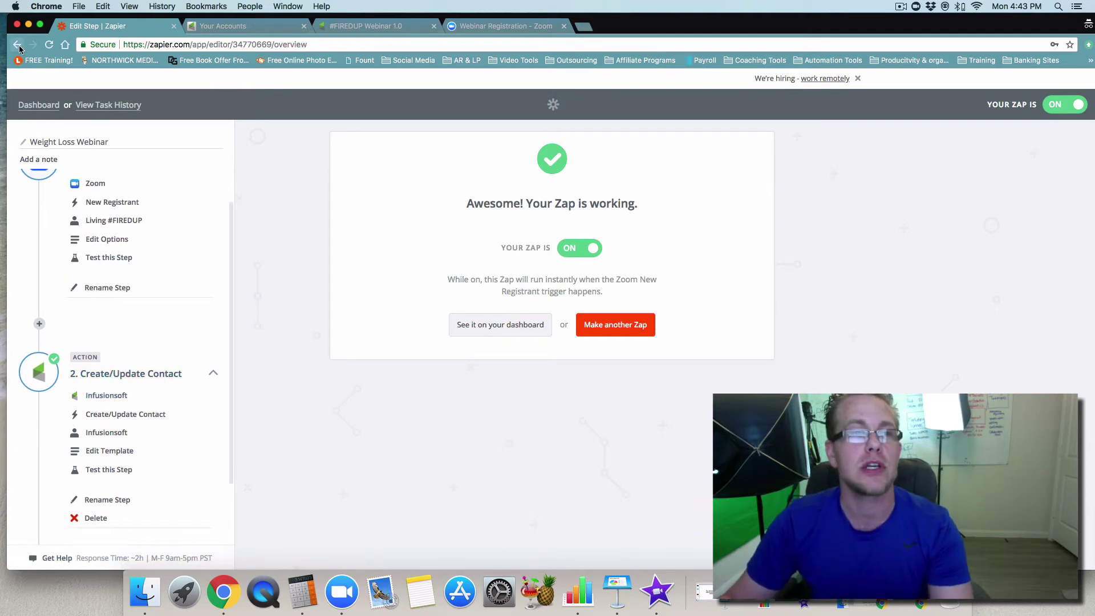
{"action": "left_click", "coordinate": [19, 47]}
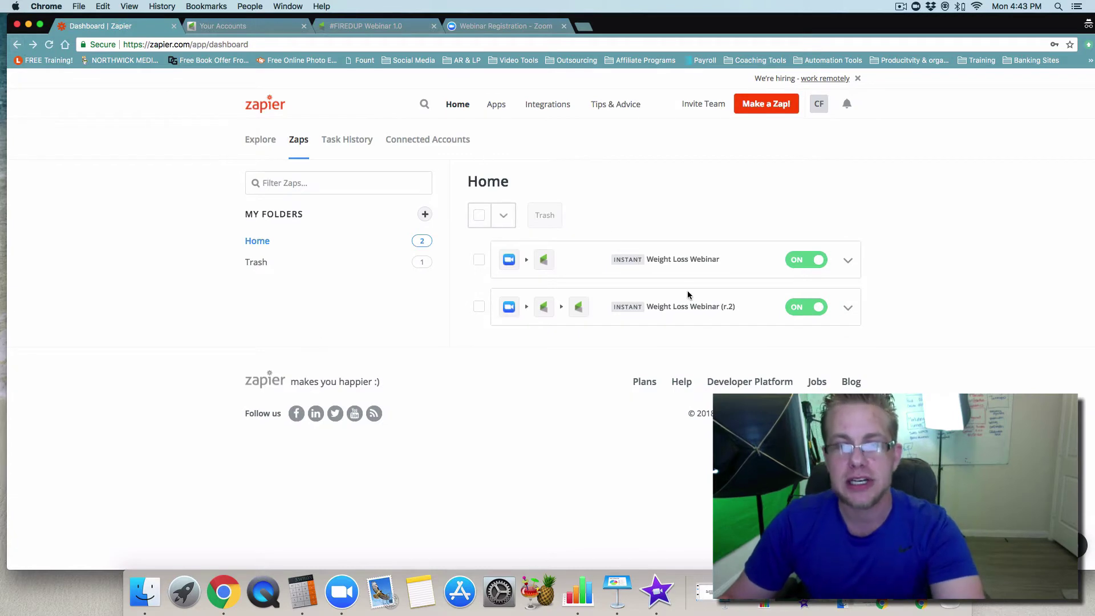
{"action": "left_click", "coordinate": [707, 306]}
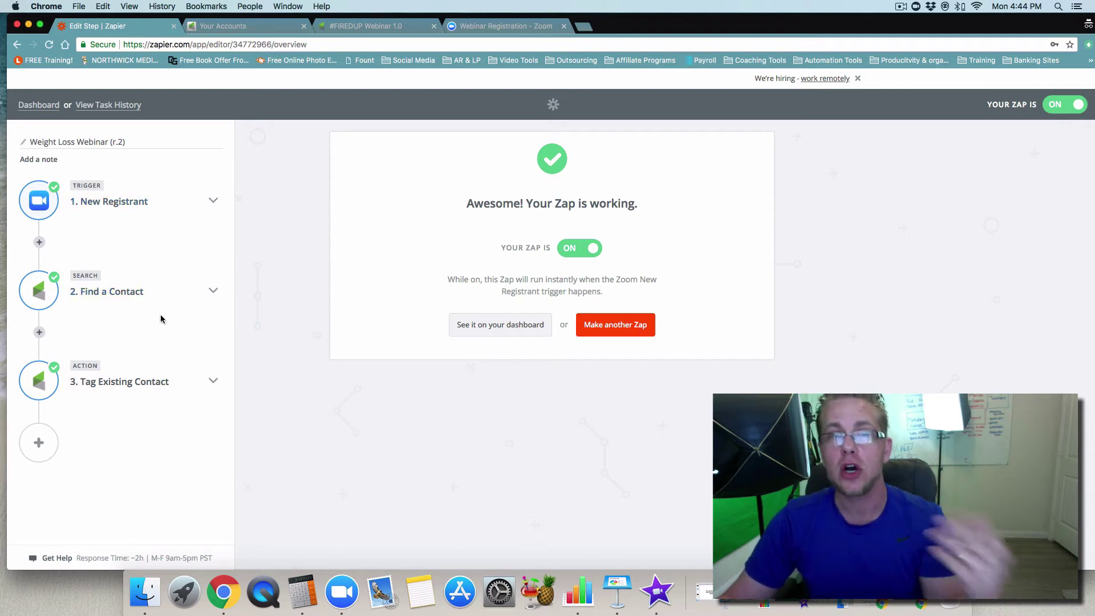
Check the Zoom New Registrant trigger's app, event, account and Weight Loss vs Fat Loss webinar setting
{"action": "left_click", "coordinate": [213, 201]}
{"action": "left_click", "coordinate": [106, 223]}
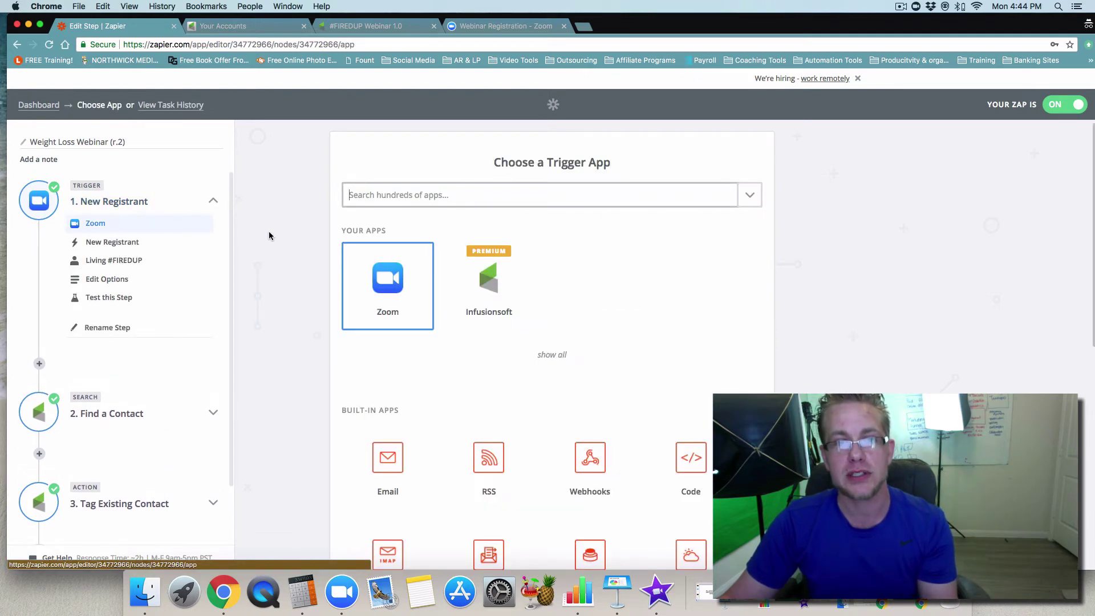
{"action": "left_click", "coordinate": [105, 244]}
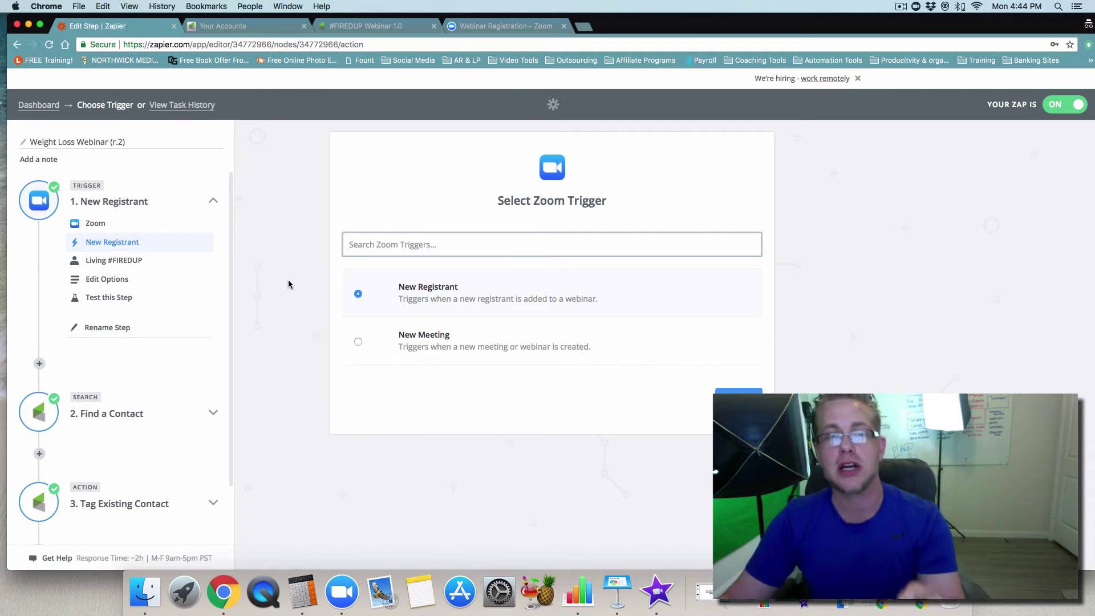
{"action": "left_click", "coordinate": [106, 261]}
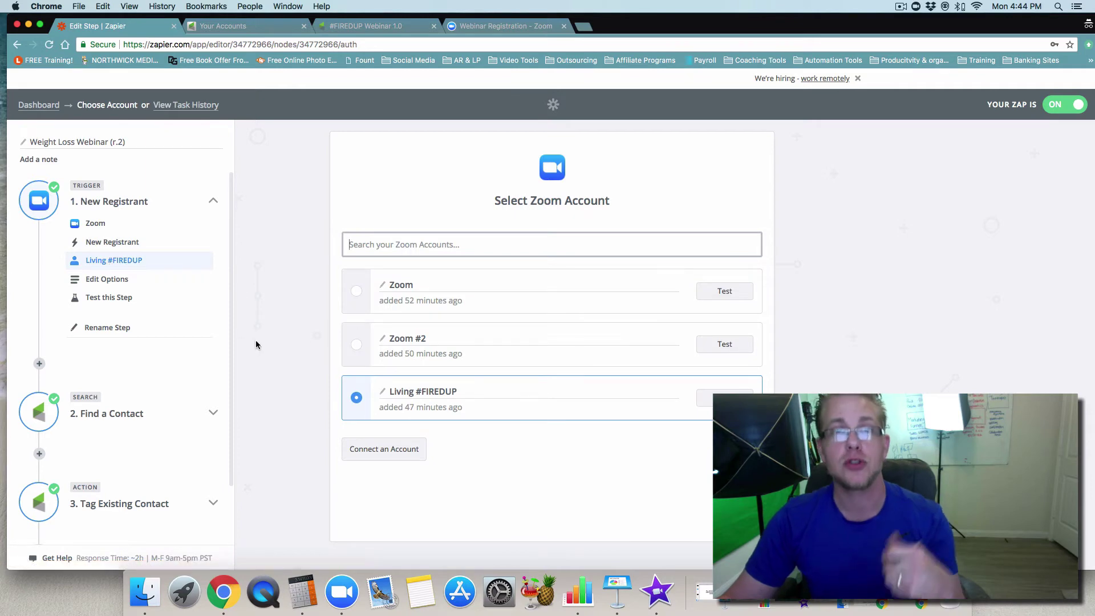
{"action": "left_click", "coordinate": [127, 285]}
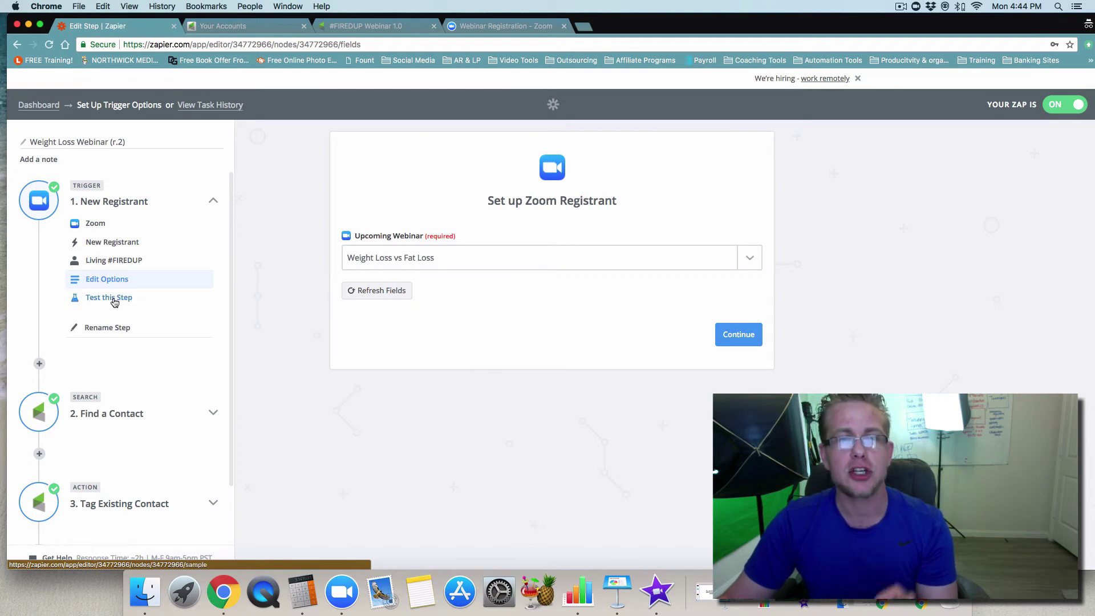
{"action": "scroll", "coordinate": [138, 342], "scroll_direction": "down", "scroll_amount": 3}
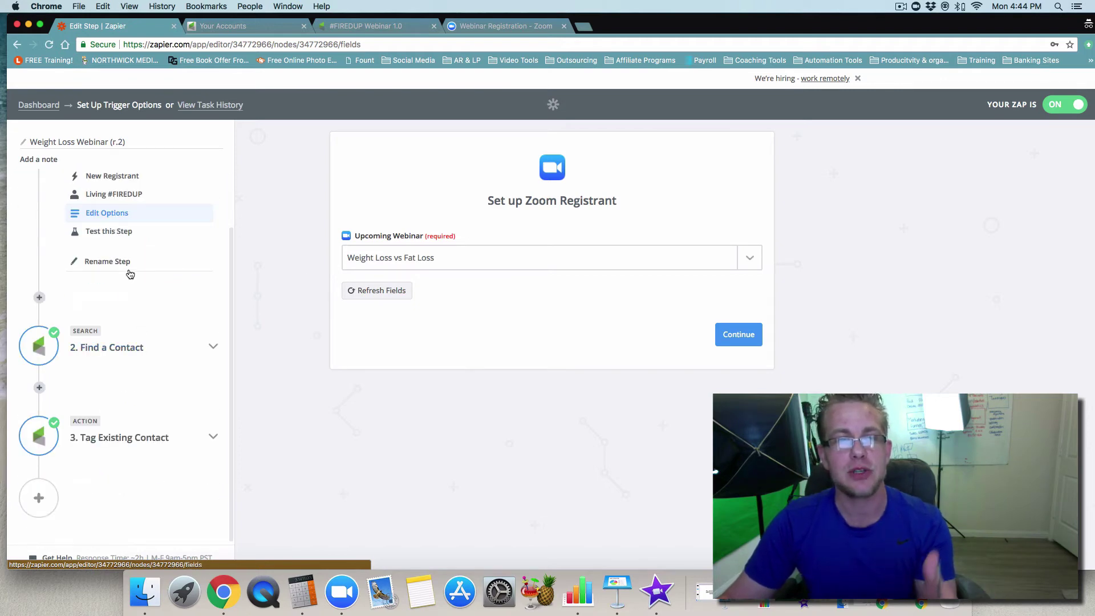
Review the Infusionsoft Find a Contact step's account and its Email search on the Step 1 registrant email
{"action": "left_click", "coordinate": [212, 349]}
{"action": "left_click", "coordinate": [128, 357]}
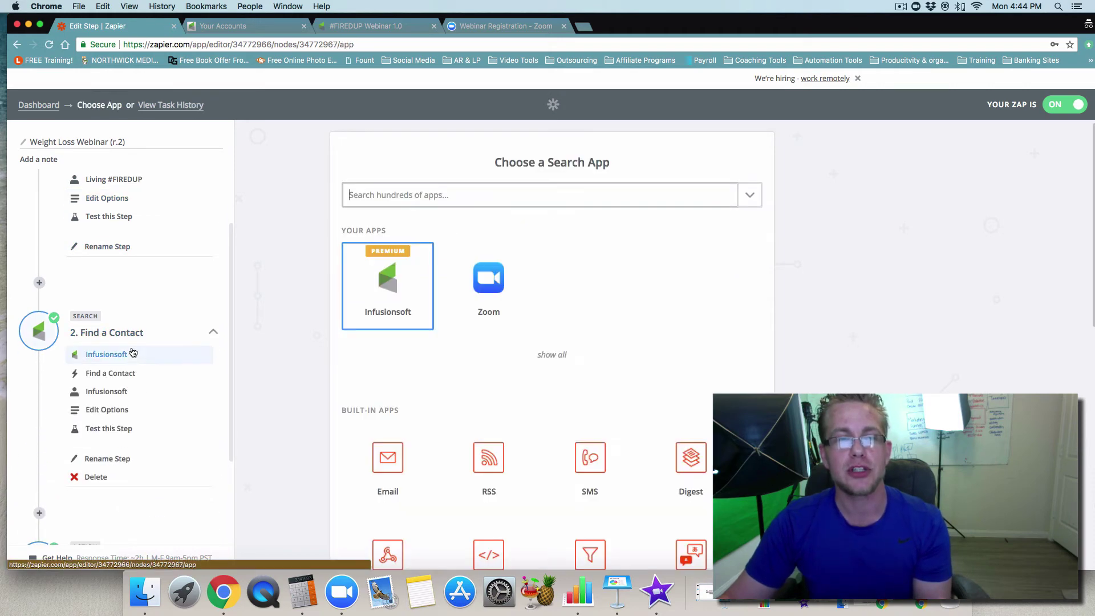
{"action": "left_click", "coordinate": [127, 374]}
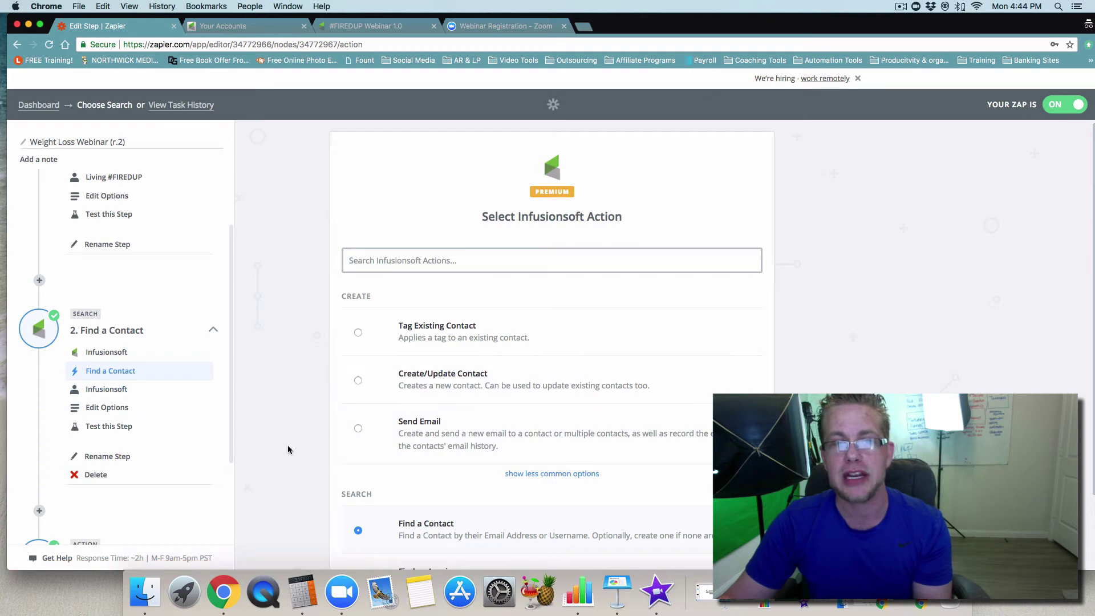
{"action": "scroll", "coordinate": [289, 430], "scroll_direction": "down", "scroll_amount": 1}
{"action": "scroll", "coordinate": [288, 429], "scroll_direction": "down", "scroll_amount": 2}
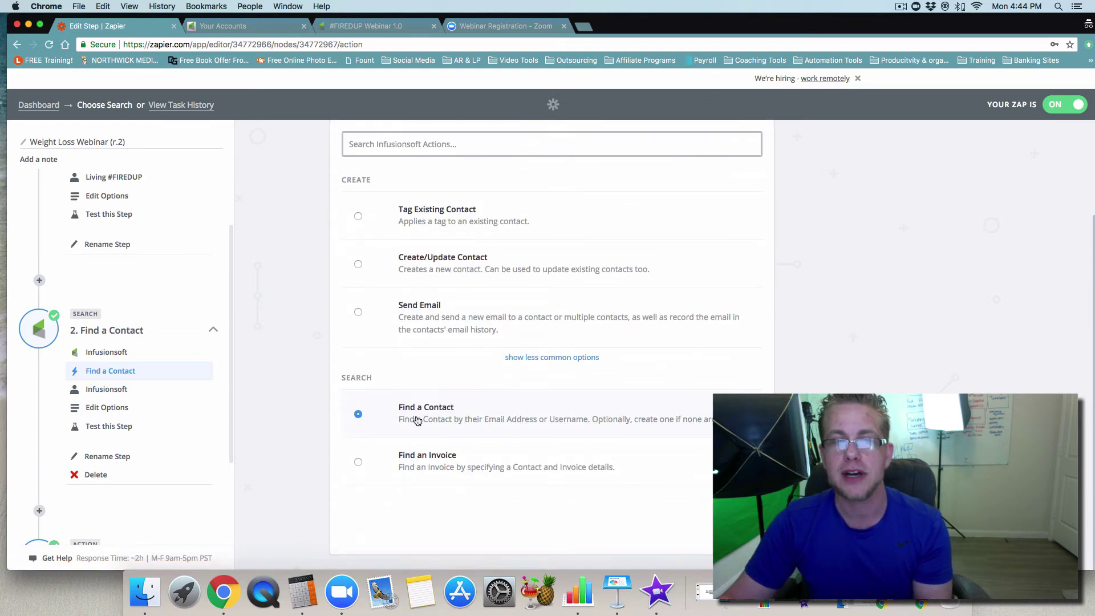
{"action": "left_click", "coordinate": [118, 390]}
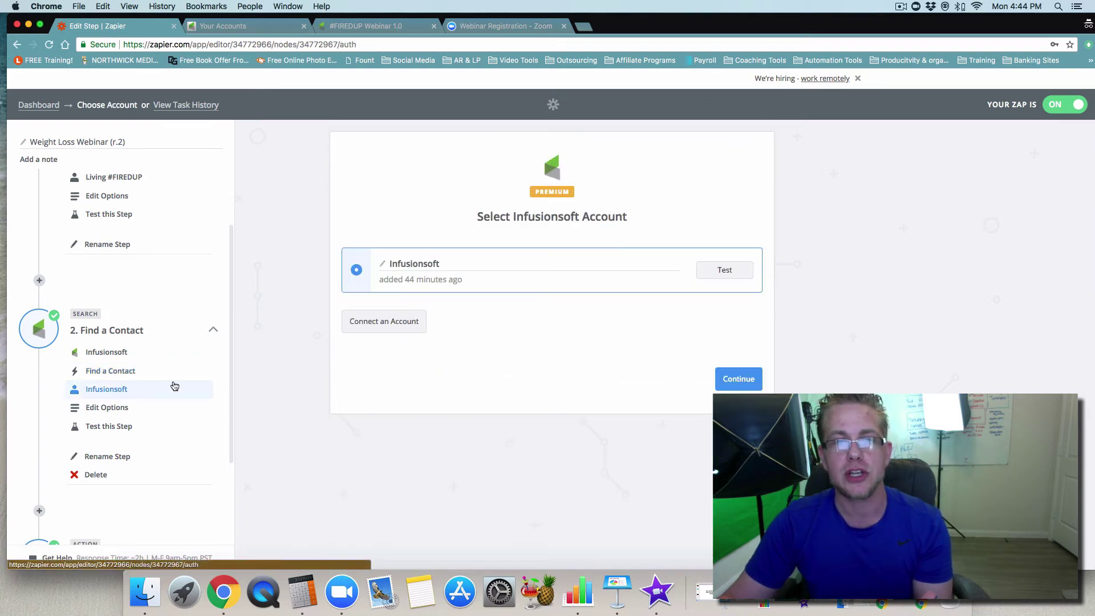
{"action": "left_click", "coordinate": [93, 411]}
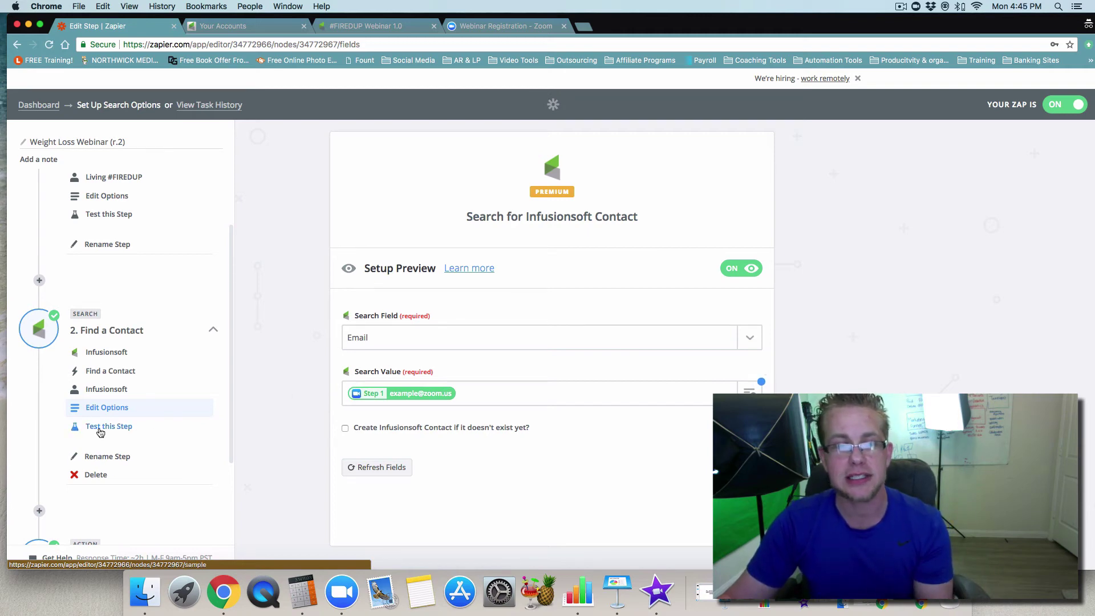
{"action": "left_click", "coordinate": [111, 461]}
{"action": "scroll", "coordinate": [144, 503], "scroll_direction": "down", "scroll_amount": 1}
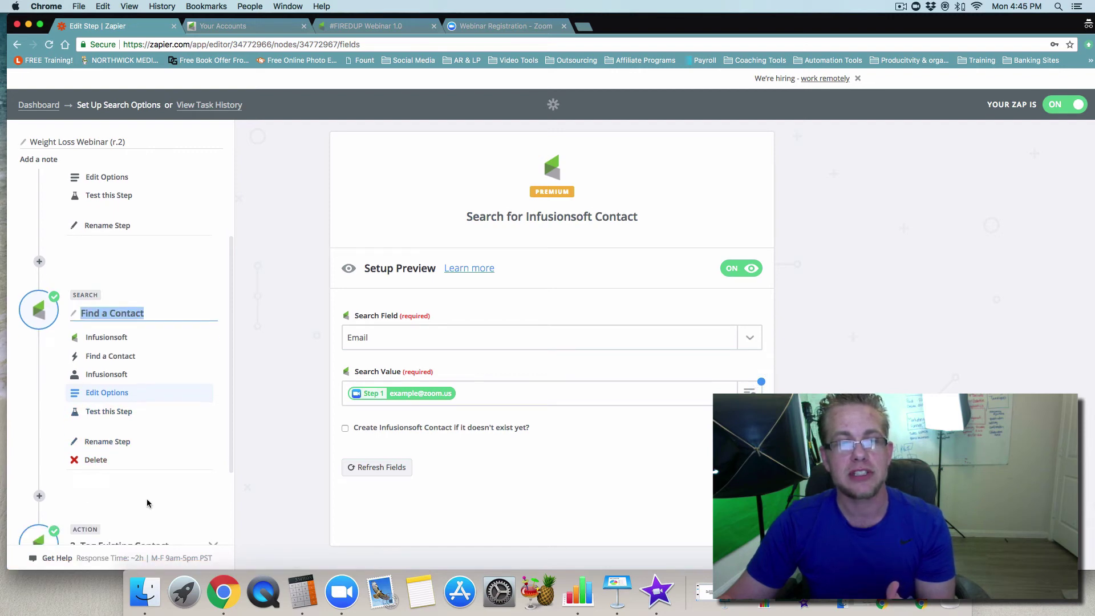
{"action": "scroll", "coordinate": [147, 503], "scroll_direction": "down", "scroll_amount": 3}
Review the Tag Existing Contact step's Infusionsoft action, account and 'Registered For Weight Loss Webinar Via Zapier' tag
{"action": "left_click", "coordinate": [142, 442]}
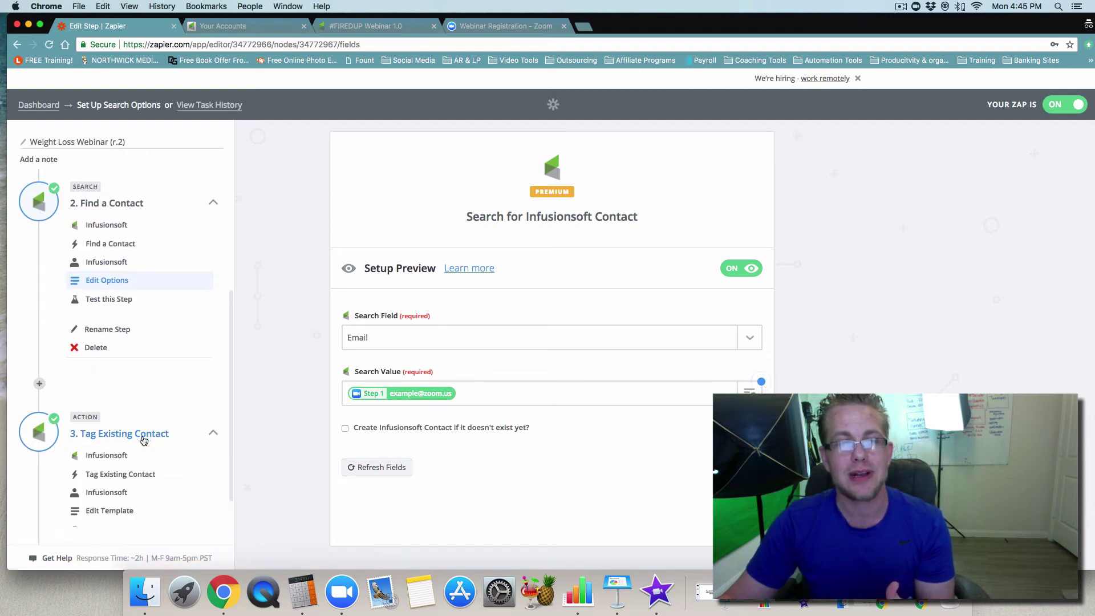
{"action": "scroll", "coordinate": [145, 459], "scroll_direction": "down", "scroll_amount": 2}
{"action": "left_click", "coordinate": [126, 381]}
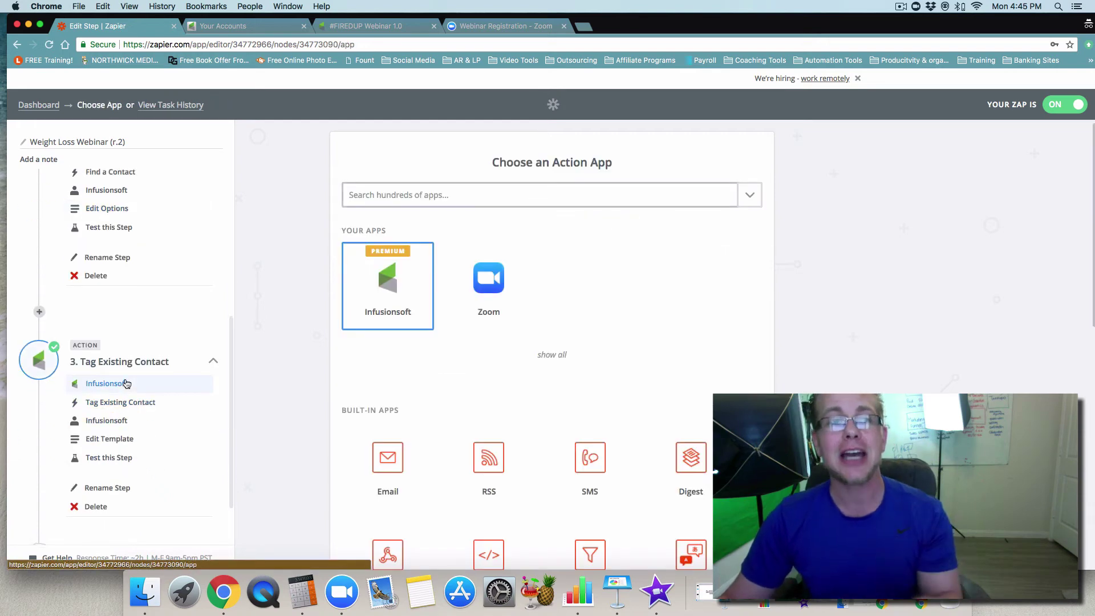
{"action": "scroll", "coordinate": [126, 383], "scroll_direction": "up", "scroll_amount": 5}
{"action": "scroll", "coordinate": [126, 365], "scroll_direction": "down", "scroll_amount": 5}
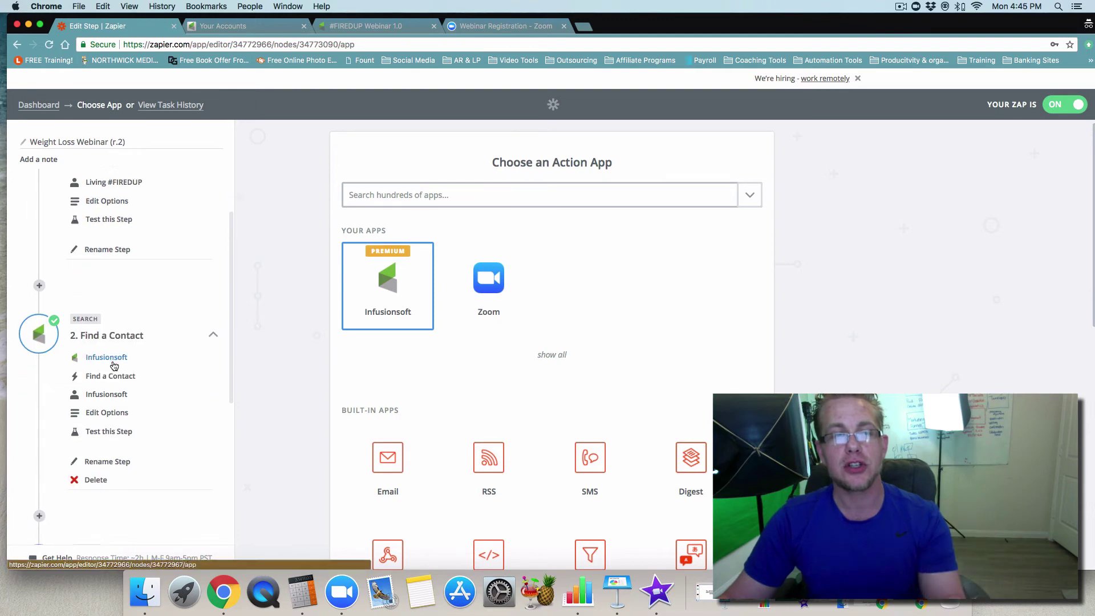
{"action": "scroll", "coordinate": [110, 363], "scroll_direction": "down", "scroll_amount": 3}
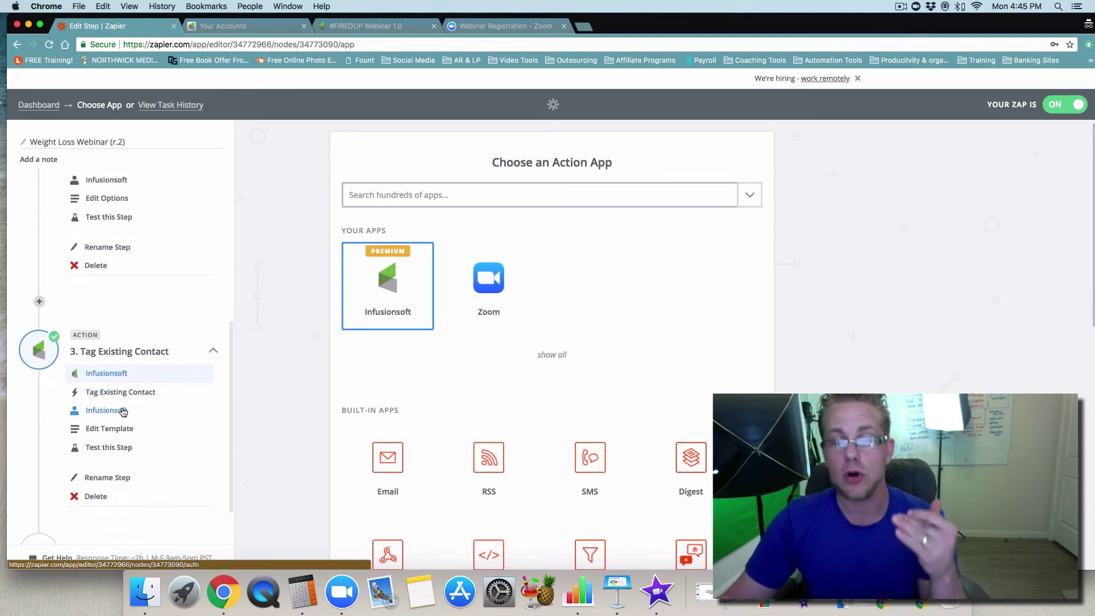
{"action": "left_click", "coordinate": [122, 392]}
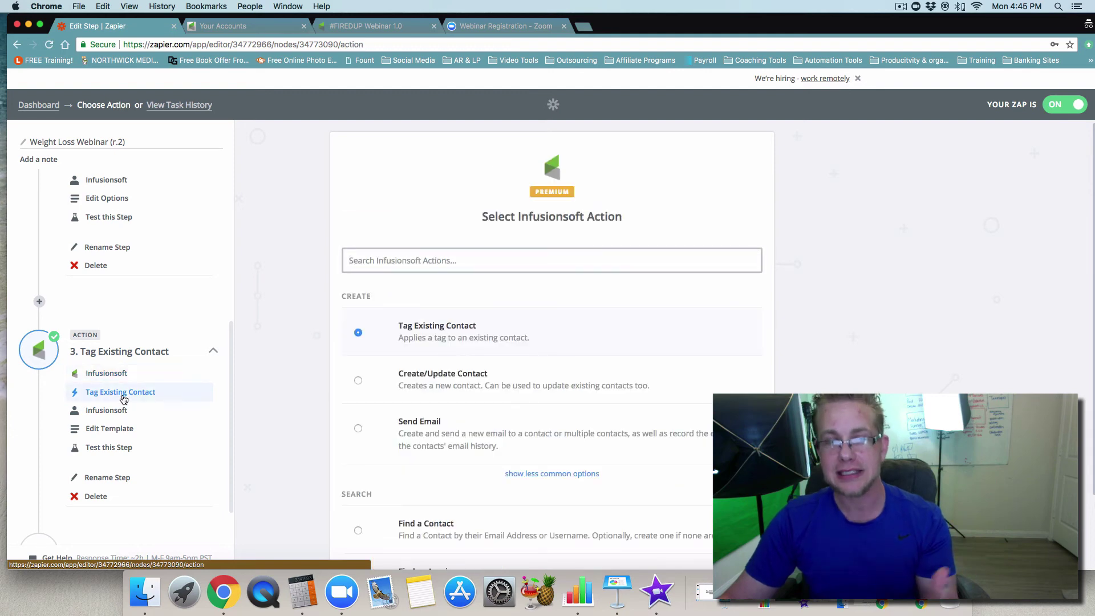
{"action": "left_click", "coordinate": [119, 408]}
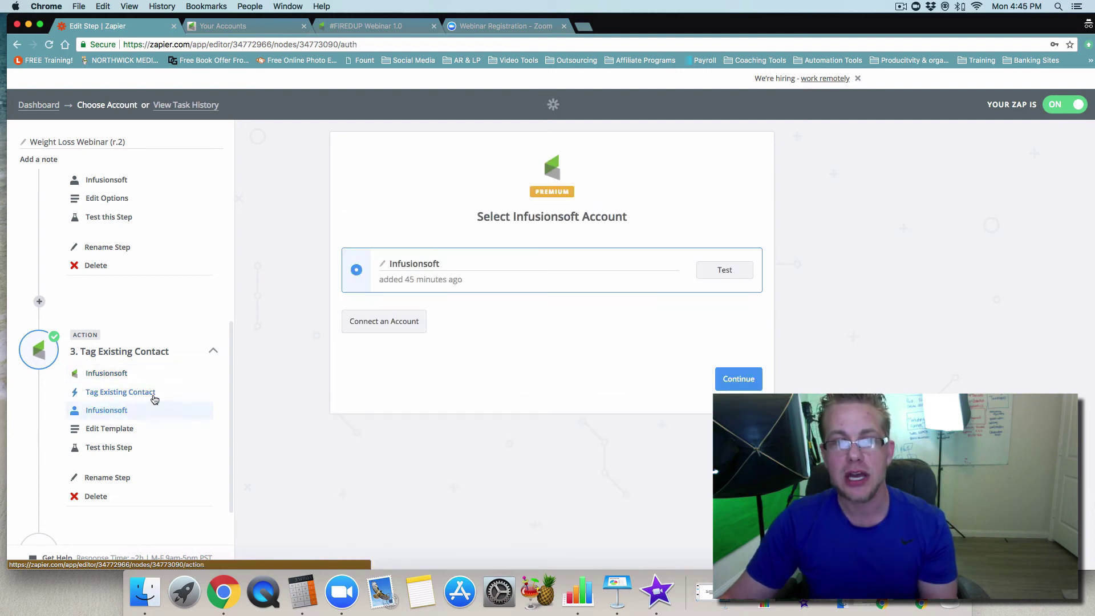
{"action": "left_click", "coordinate": [124, 428]}
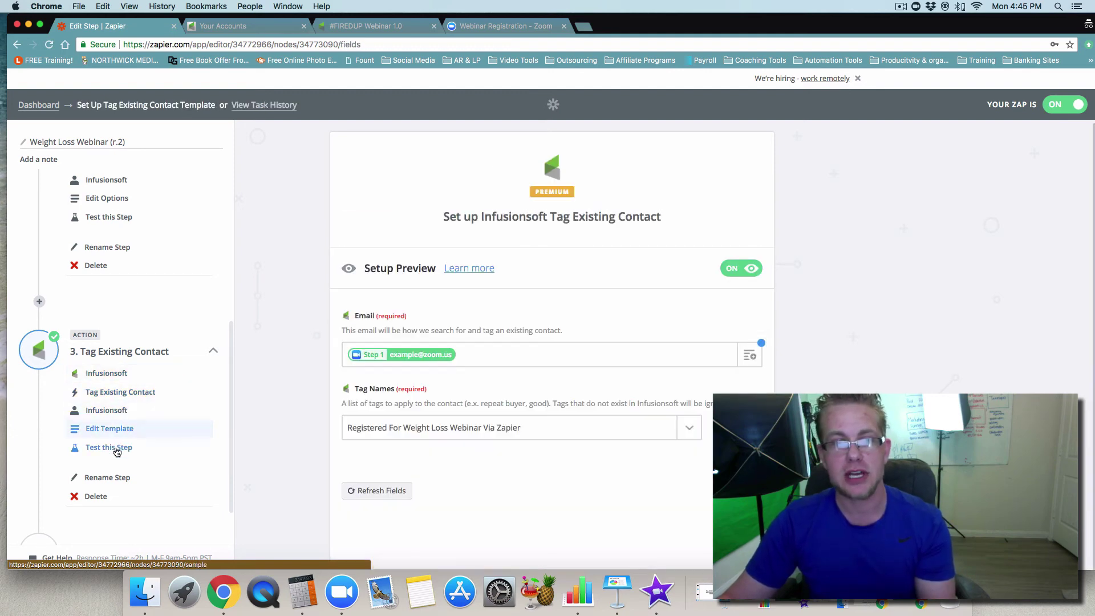
Check the tagging step's successful test result
{"action": "left_click", "coordinate": [116, 447]}
{"action": "left_click", "coordinate": [120, 433]}
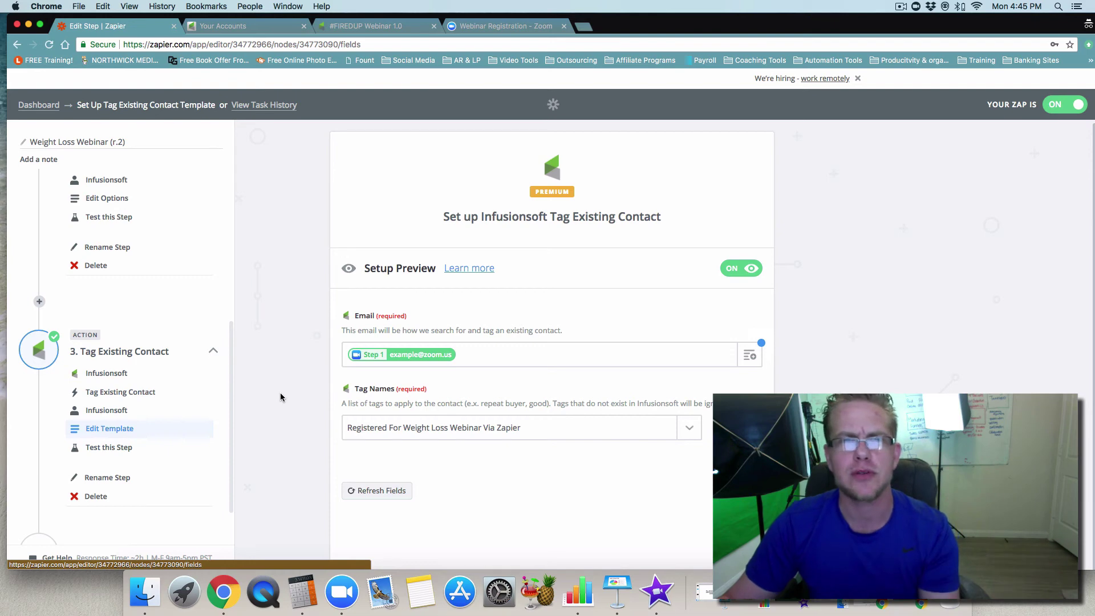
{"action": "left_click", "coordinate": [106, 448]}
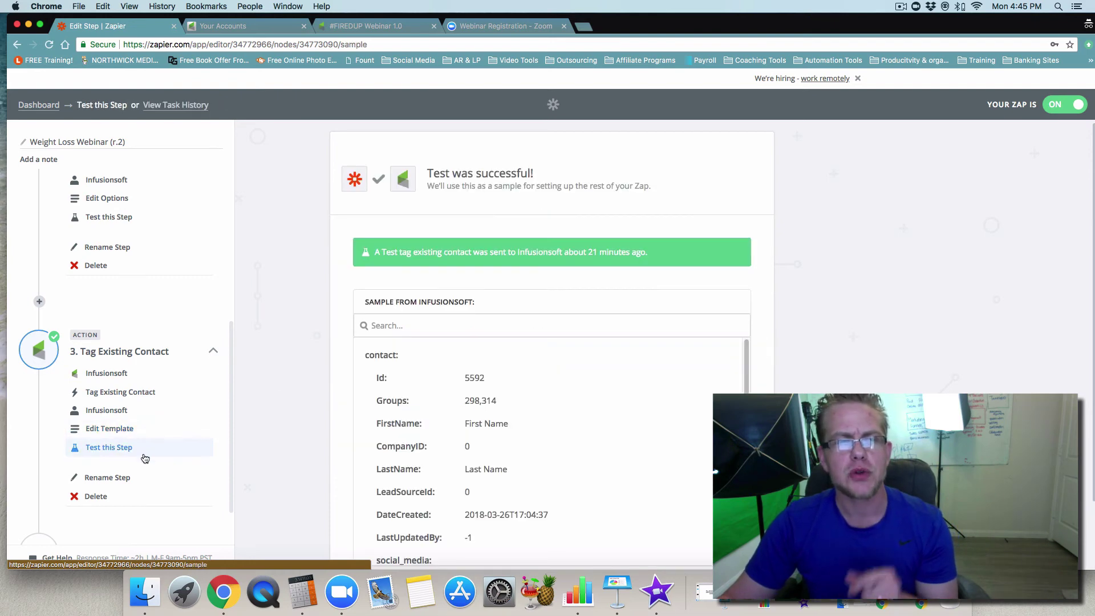
{"action": "scroll", "coordinate": [171, 434], "scroll_direction": "down", "scroll_amount": 2}
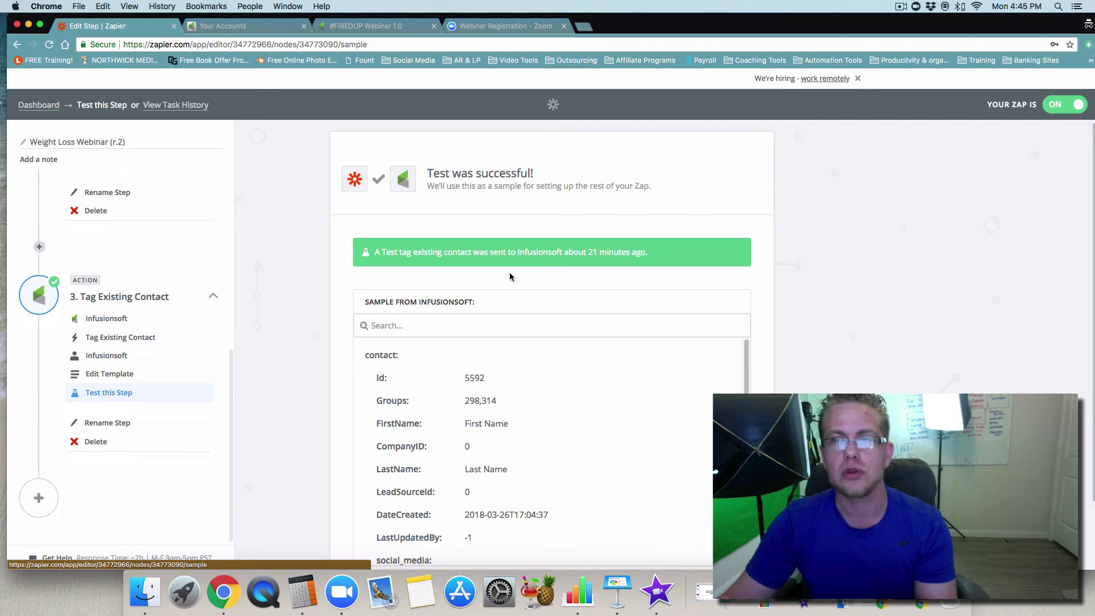
{"action": "scroll", "coordinate": [303, 275], "scroll_direction": "down", "scroll_amount": 4}
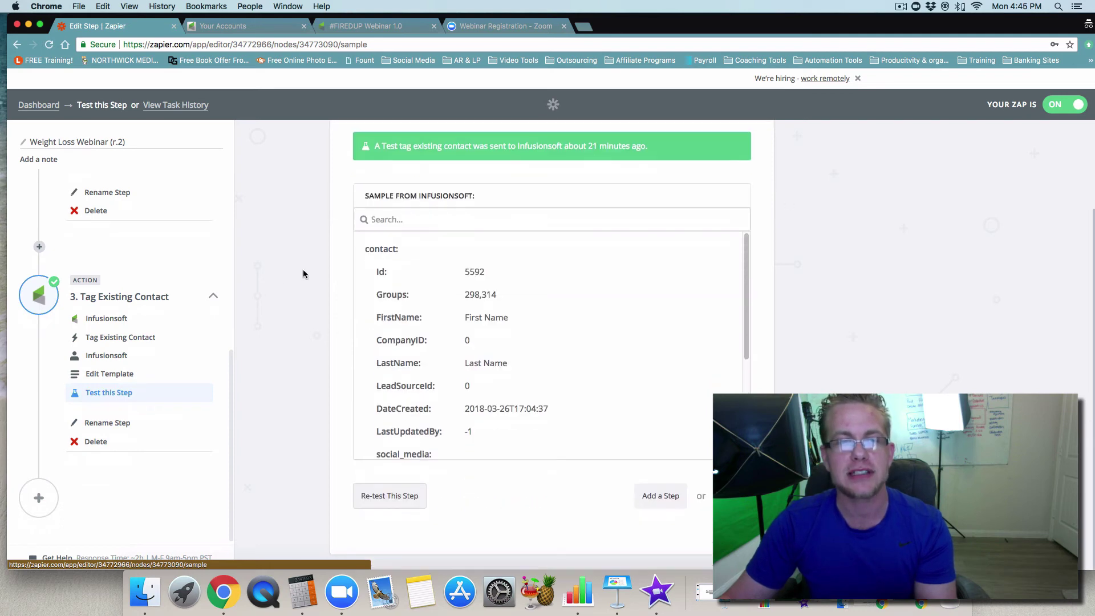
Finish the r.2 zap and confirm it and Weight Loss Webinar are both listed as on
{"action": "left_click", "coordinate": [732, 496]}
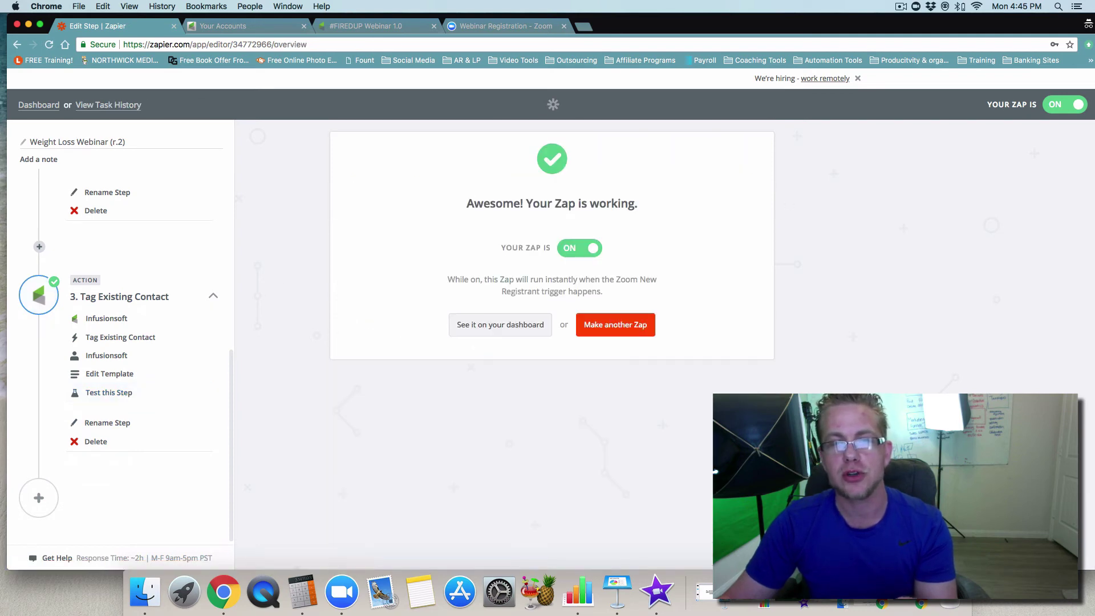
{"action": "left_click", "coordinate": [516, 325]}
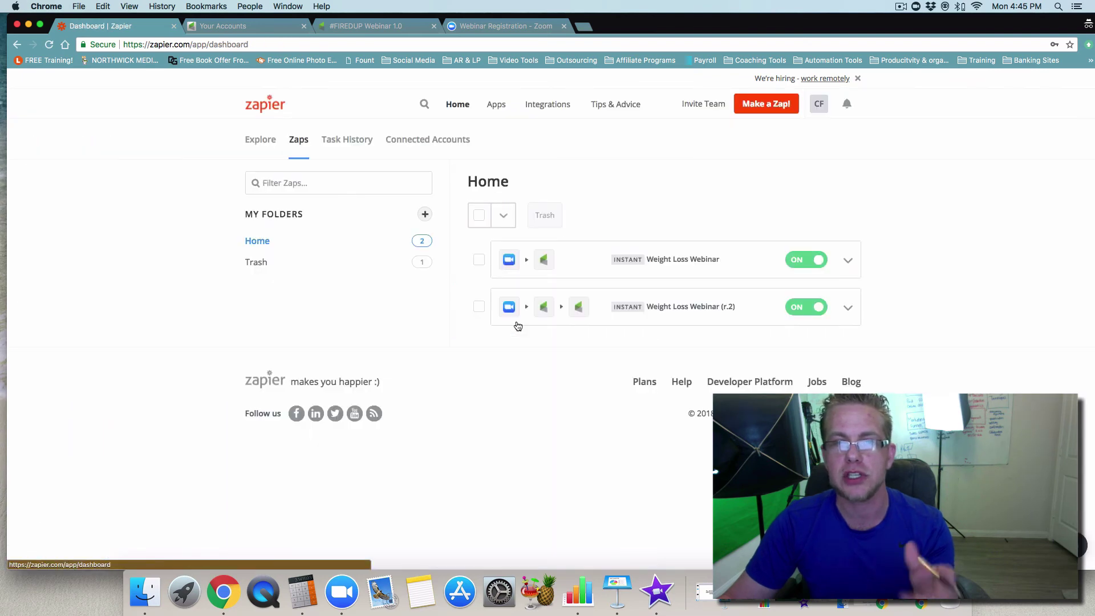